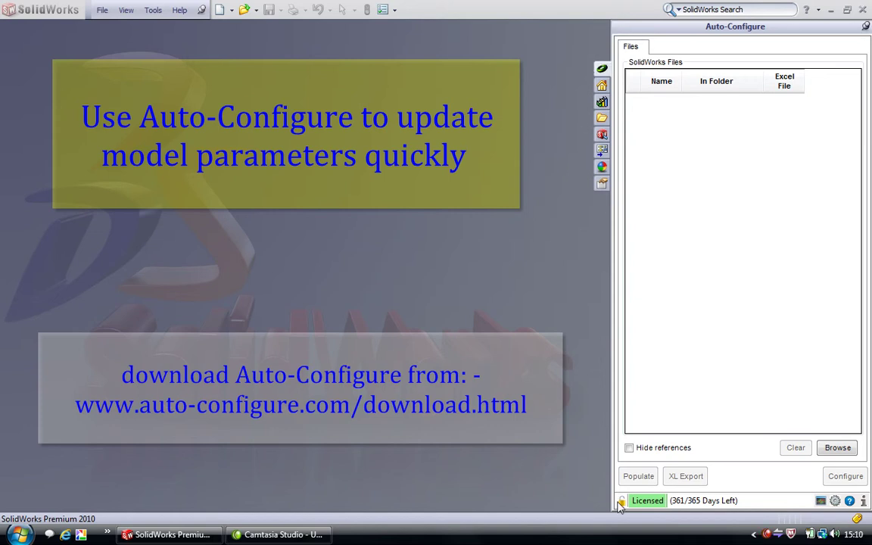
Load Spur Gear.SLDPRT from the SW Models folder into the Auto-Configure file list.
click(832, 447)
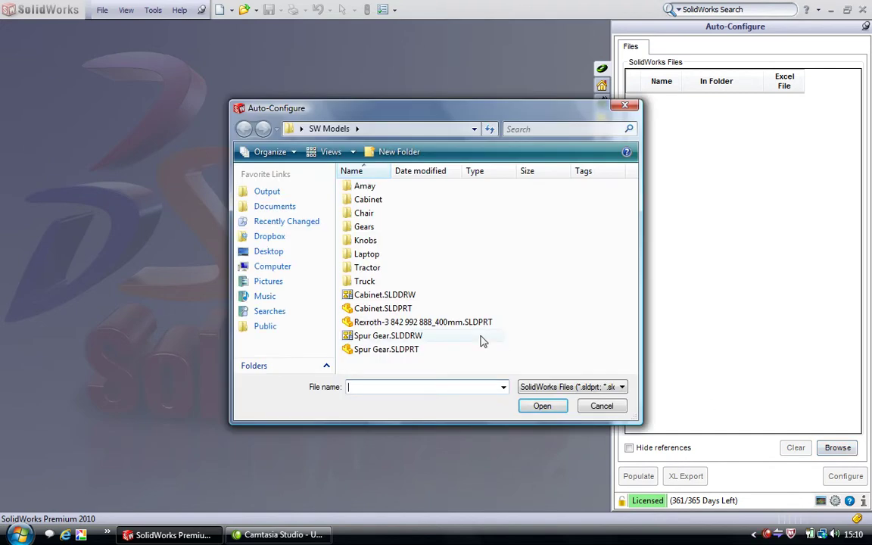
click(381, 351)
double_click(381, 351)
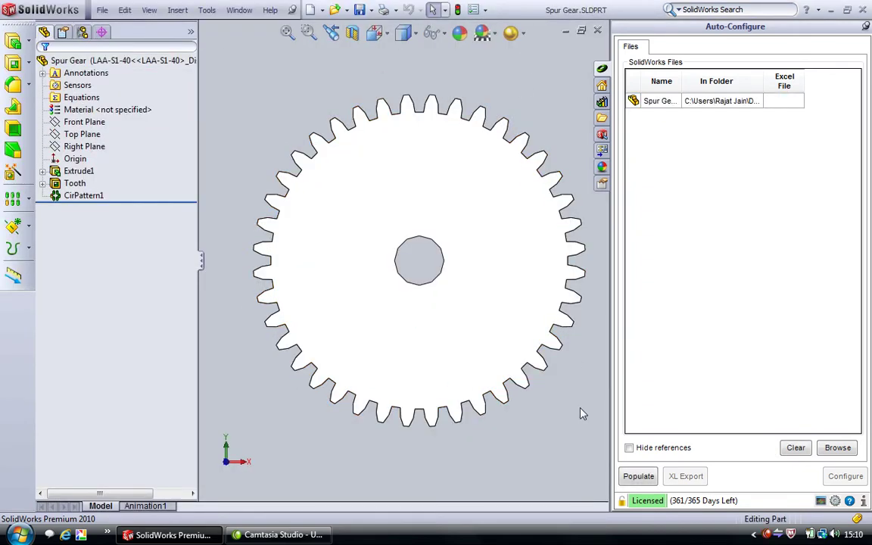
Populate the Spur Gear data and list its nine features, Front Plane to CirPattern1.
click(640, 479)
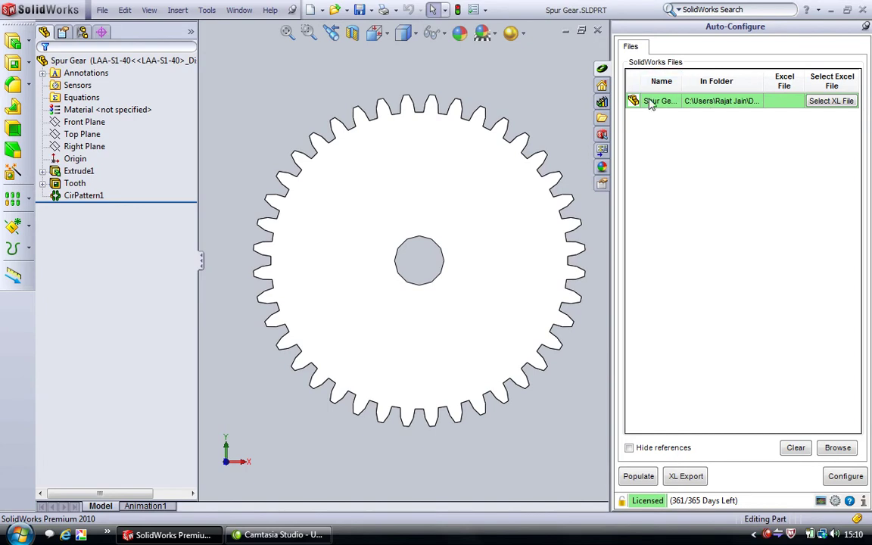
click(653, 104)
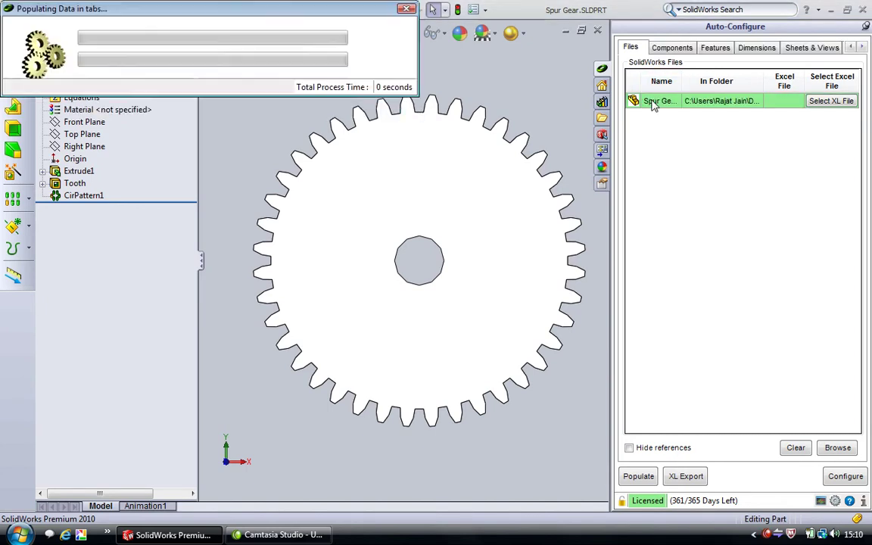
click(666, 48)
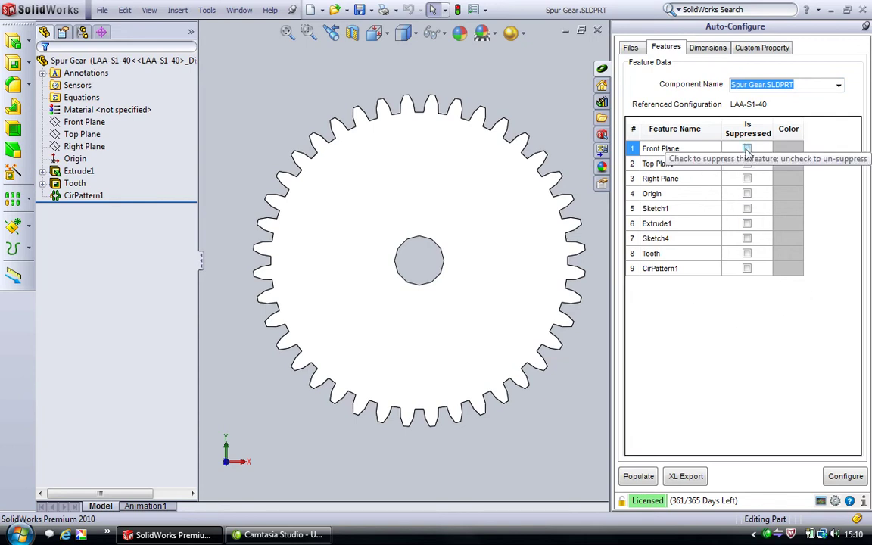
Toggle CirPattern1's suppression on and back off so all 40 gear teeth remain.
click(746, 269)
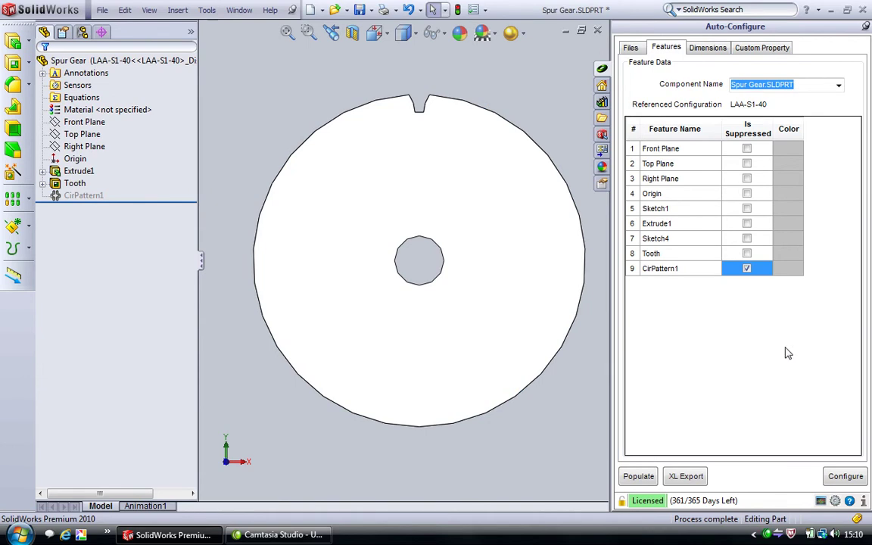
click(748, 269)
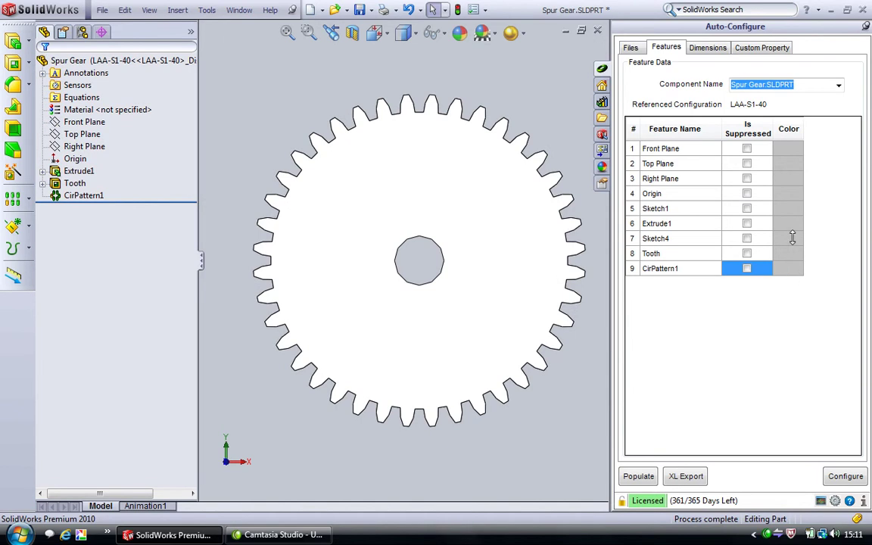
click(708, 46)
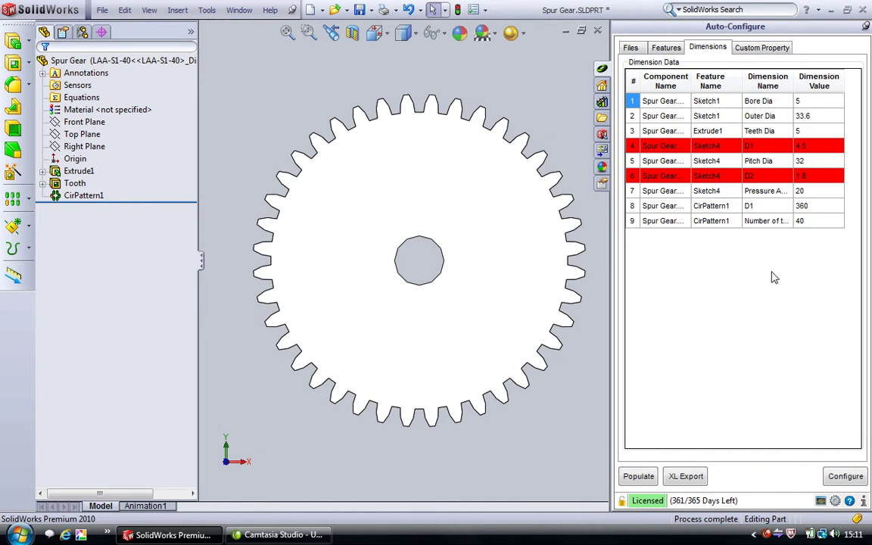
Display Sketch4's D1 angle of 4.50° on the gear model.
click(827, 147)
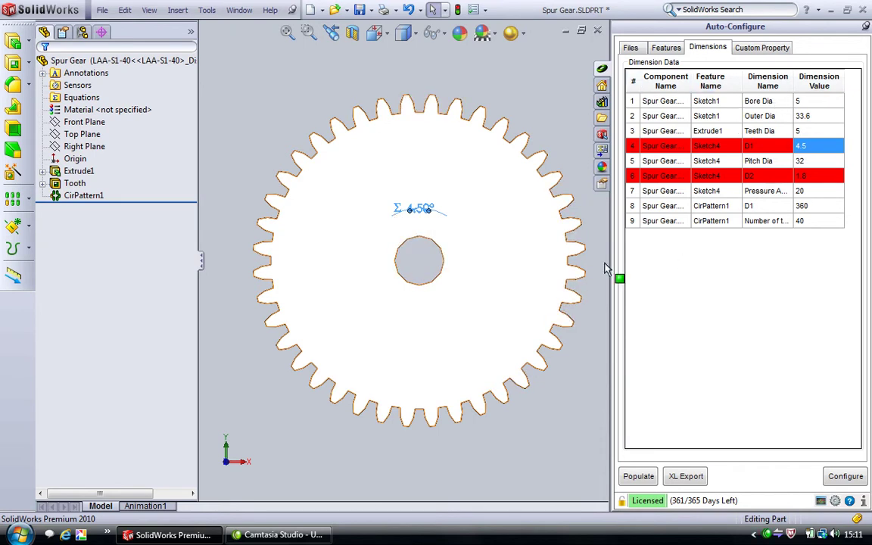
Change the Bore Dia dimension value from 5 to 10.
click(769, 105)
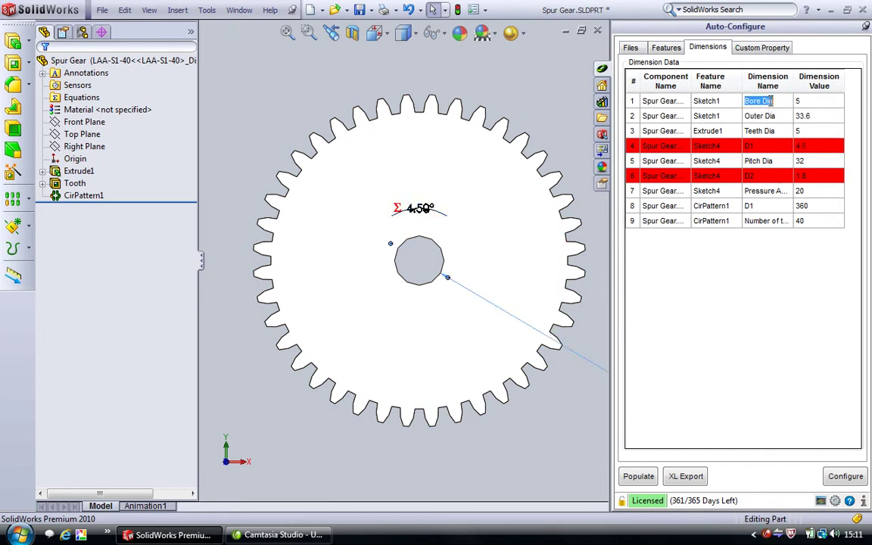
click(807, 106)
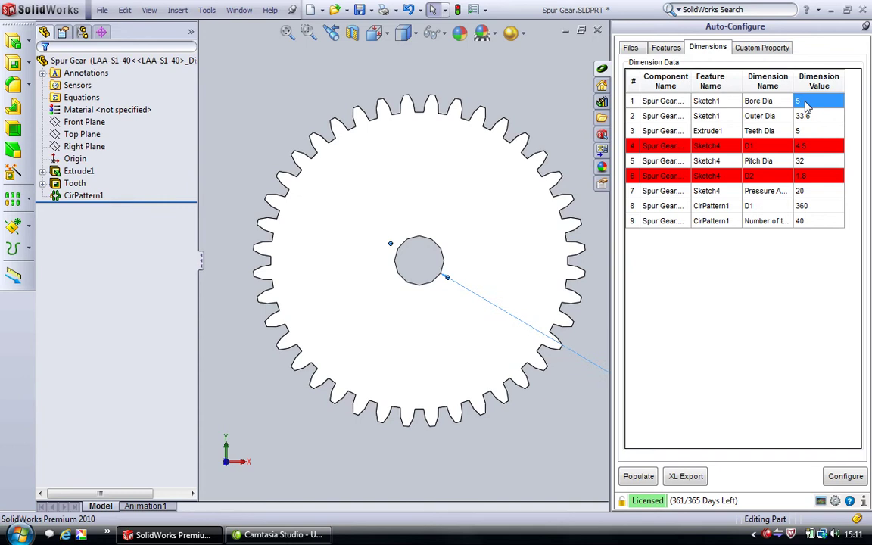
click(805, 100)
text(10)
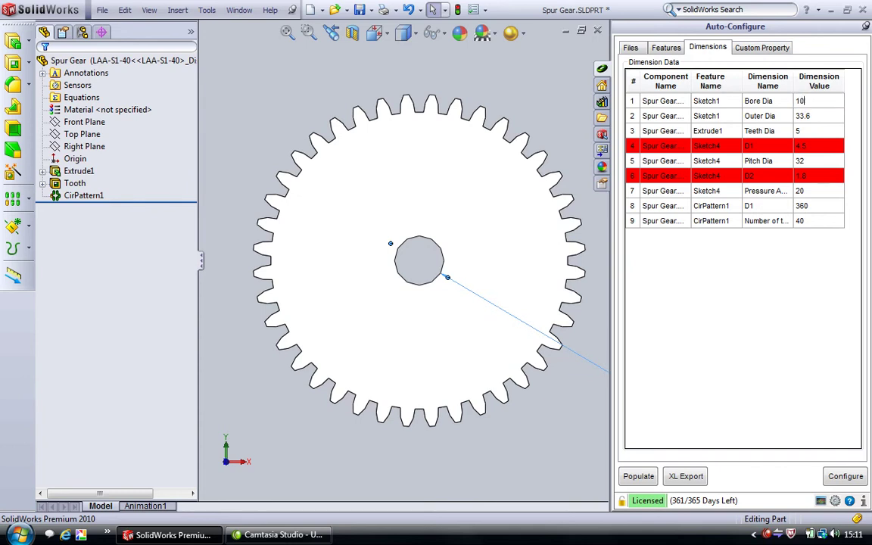
key(Return)
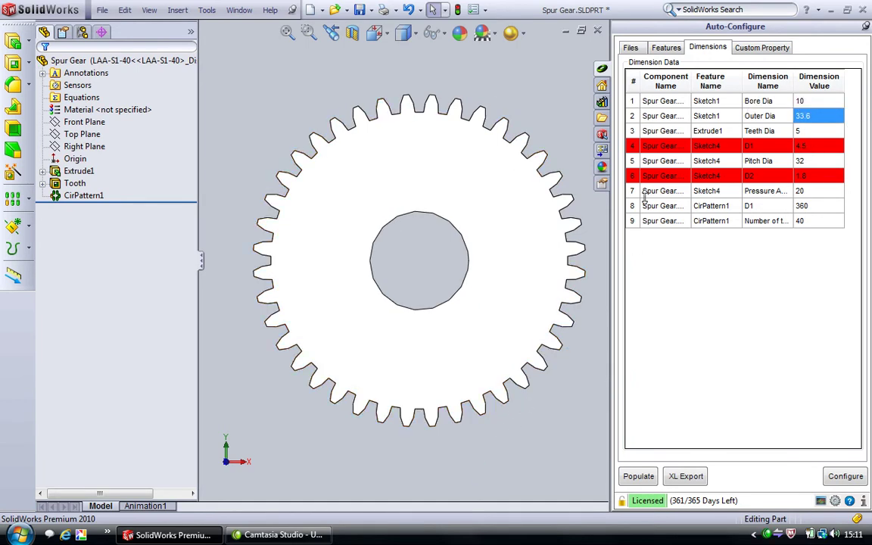
Show custom properties for configuration LAA-S1-40: Material, Set Screw, Description.
click(760, 47)
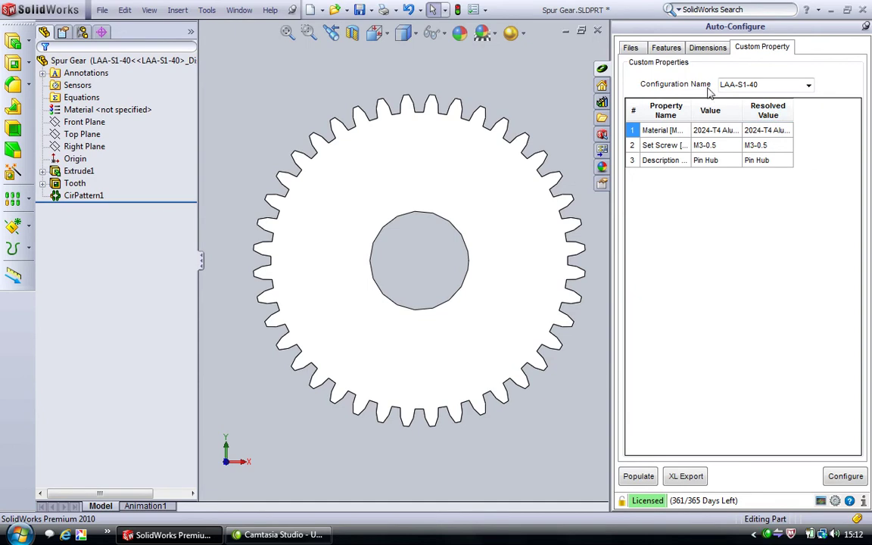
click(809, 85)
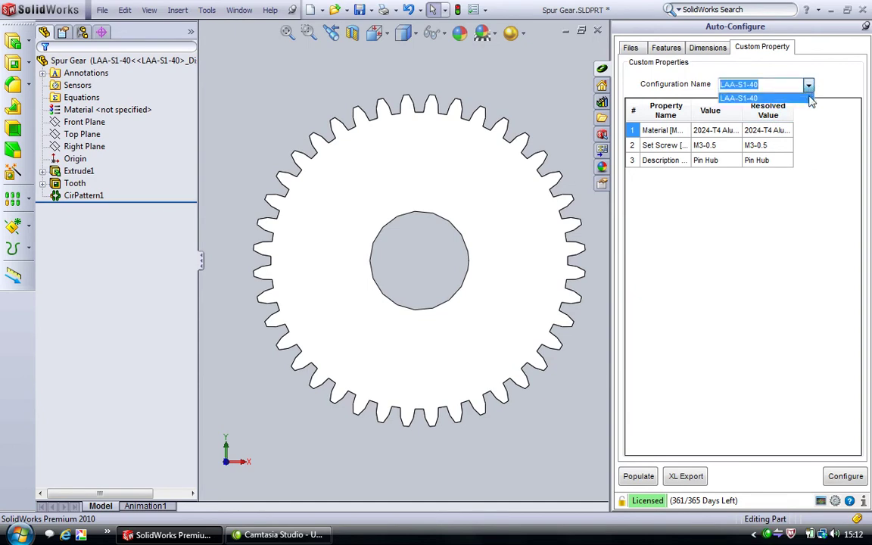
click(730, 98)
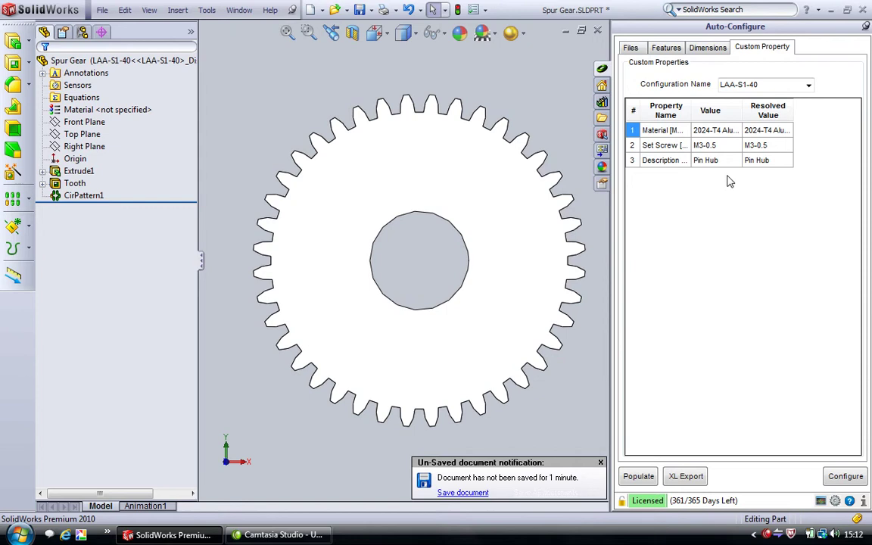
Add a custom property named Mass with value 100 to LAA-S1-40.
right_click(686, 183)
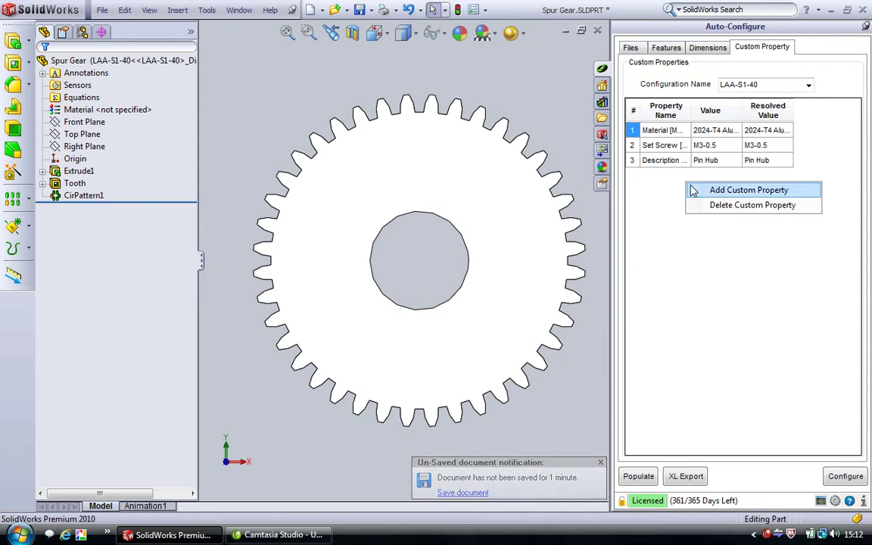
click(778, 196)
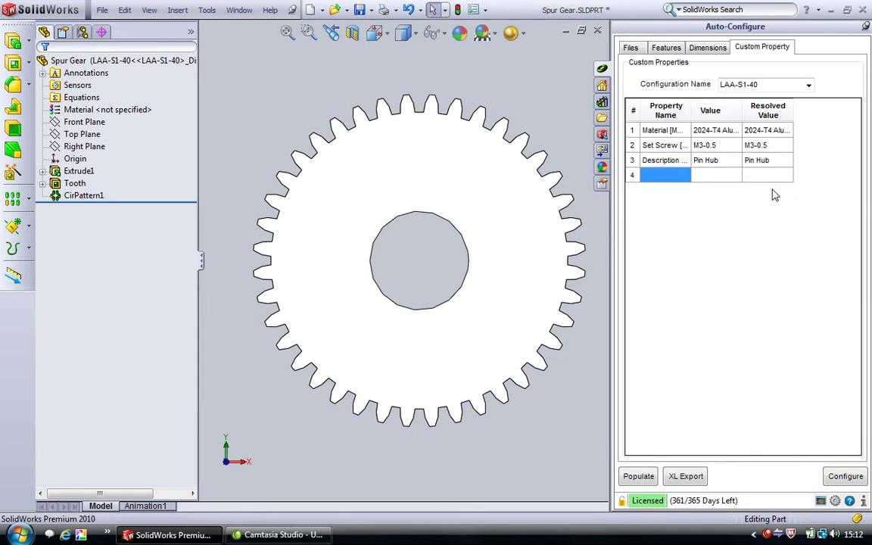
click(666, 176)
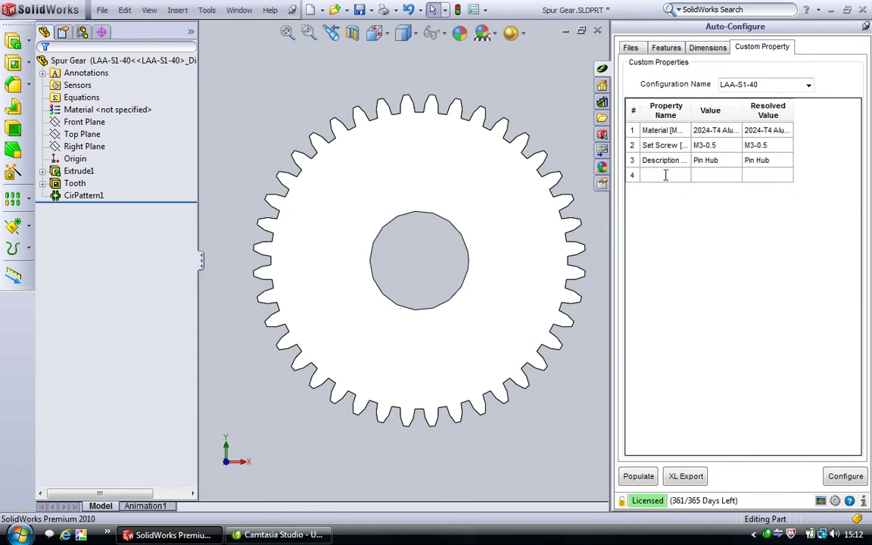
text(Mass)
click(723, 177)
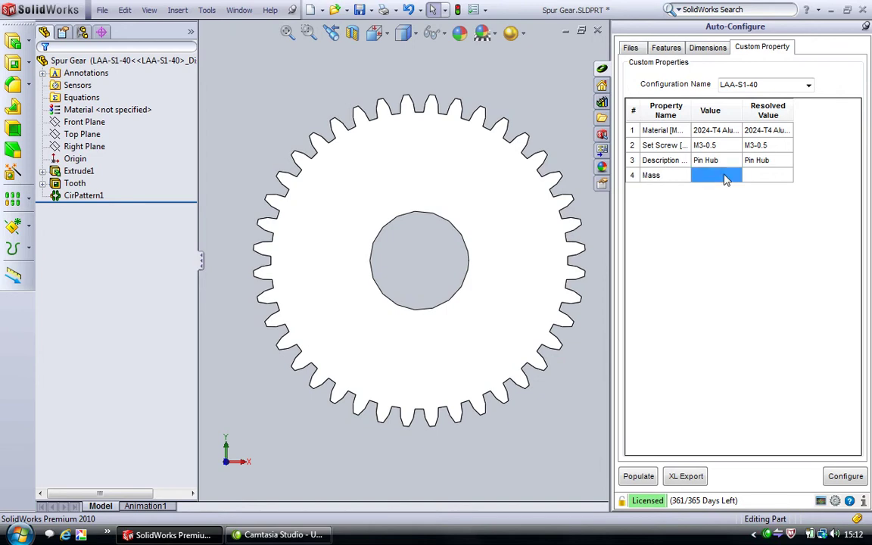
click(723, 175)
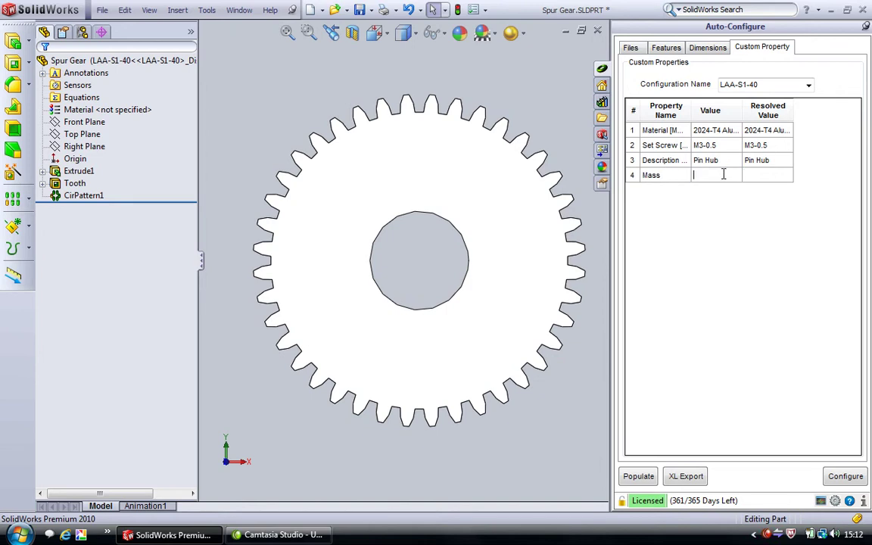
text(1)
key(BackSpace)
text(100)
key(Return)
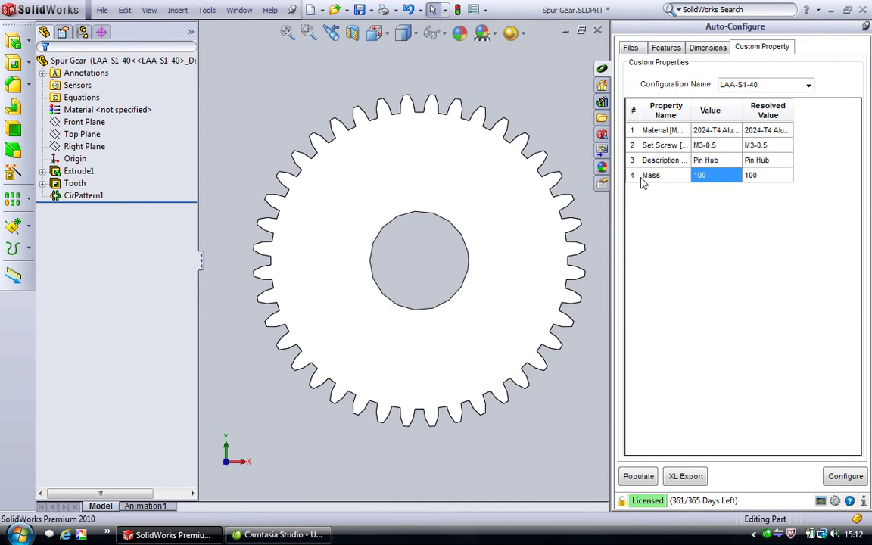
Delete the Mass custom property, leaving the three original properties.
click(666, 178)
right_click(666, 180)
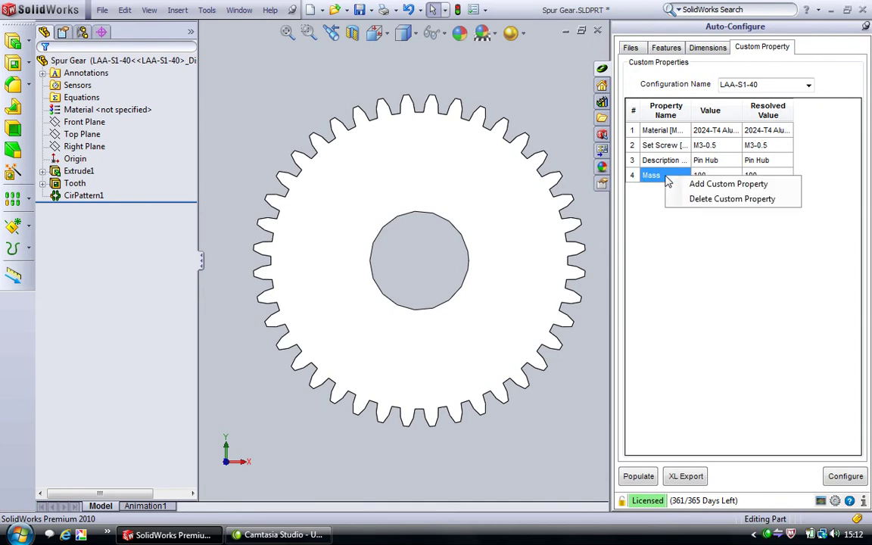
click(670, 200)
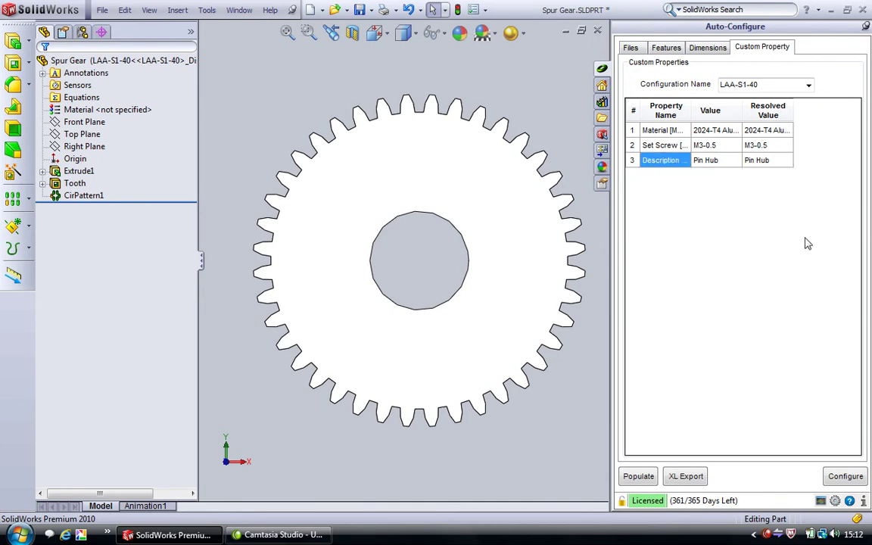
click(705, 50)
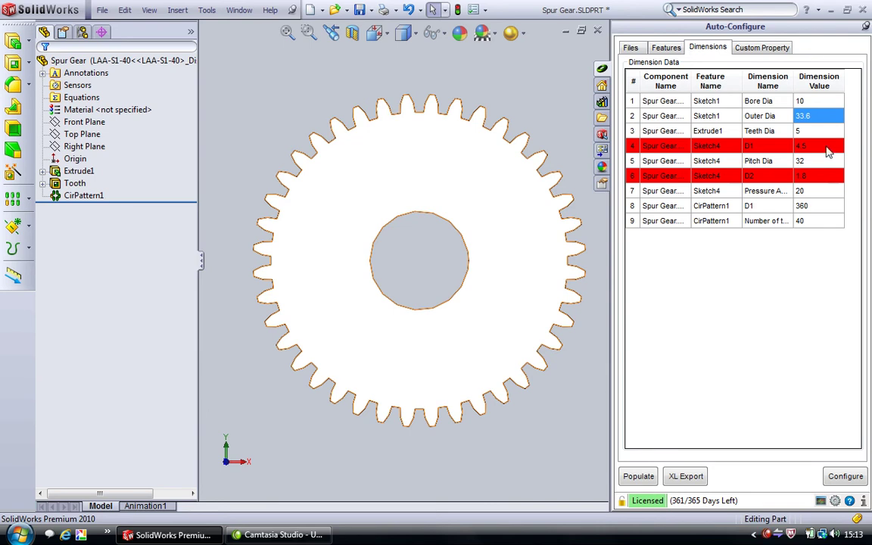
Return to the Files tab listing Spur Gear.SLDPRT.
click(633, 49)
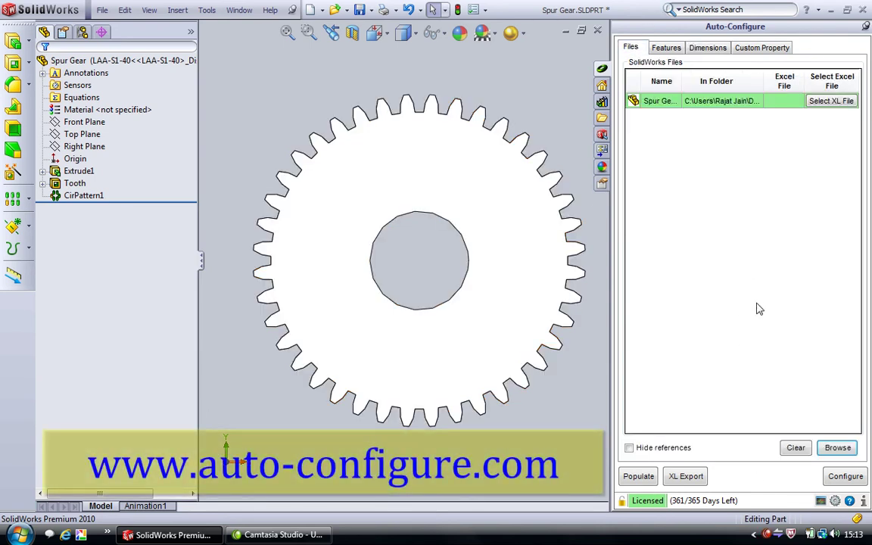